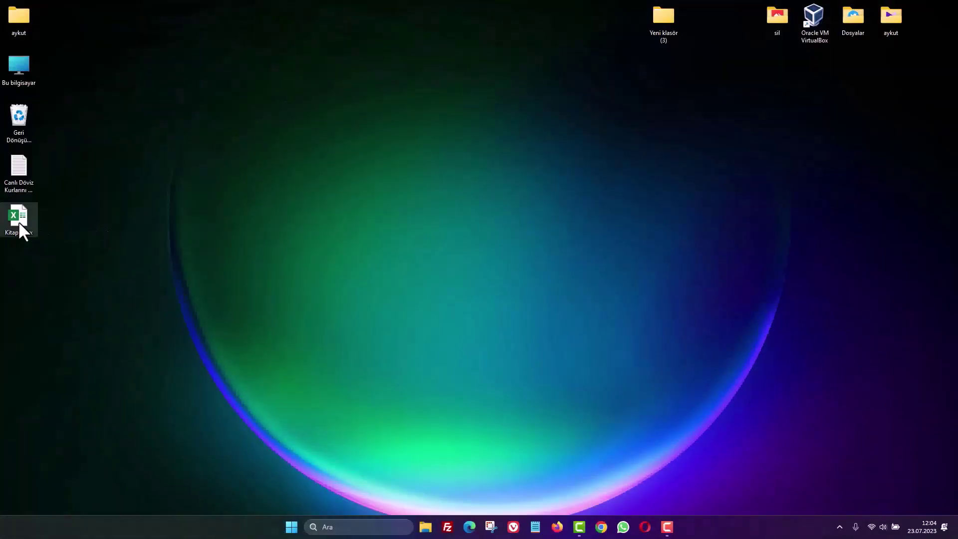
# Open Kitap1.xlsx and highlight the product table and the empty Döviz Kurları area
pyautogui.doubleClick(19, 221)
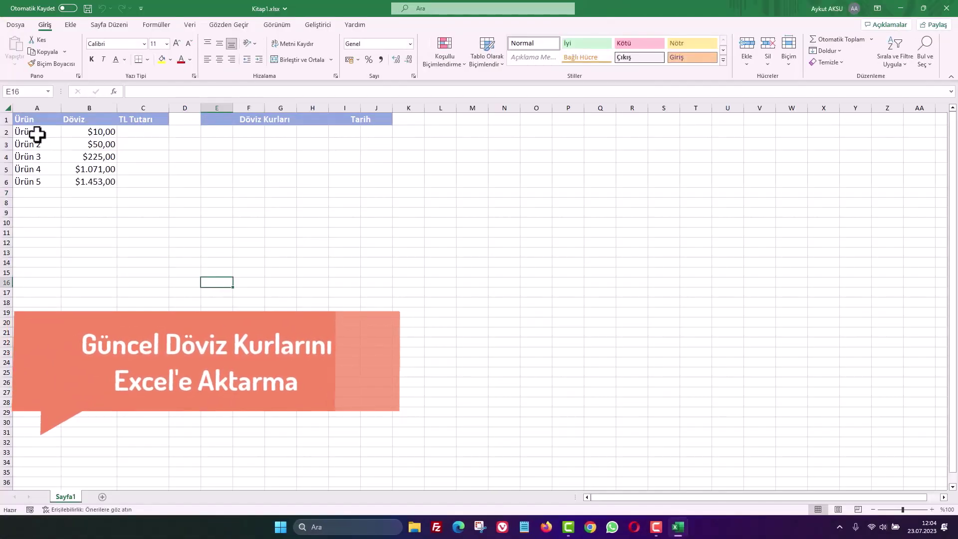
pyautogui.moveTo(36, 132); pyautogui.dragTo(130, 175)
pyautogui.hotkey('ctrl', 'v')
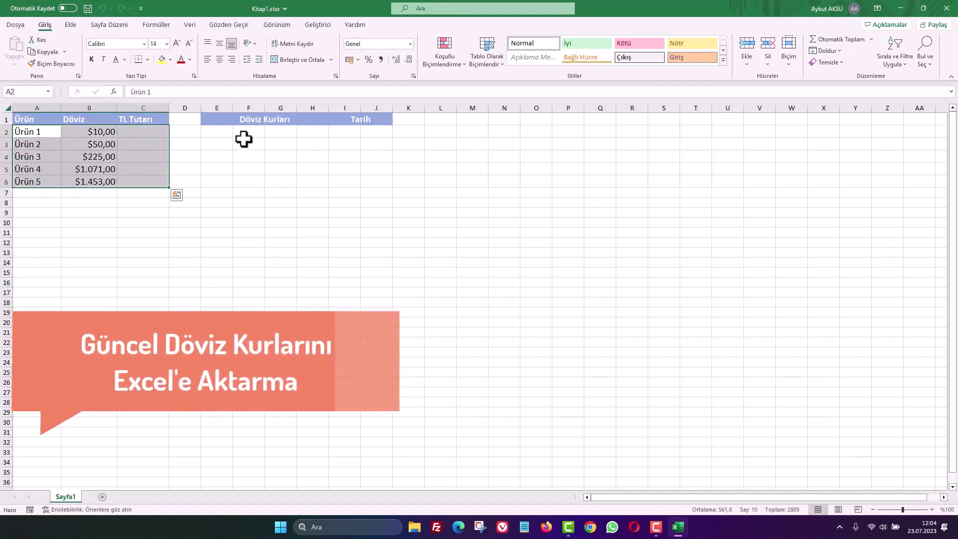
pyautogui.moveTo(217, 131); pyautogui.dragTo(369, 186)
pyautogui.click(373, 243)
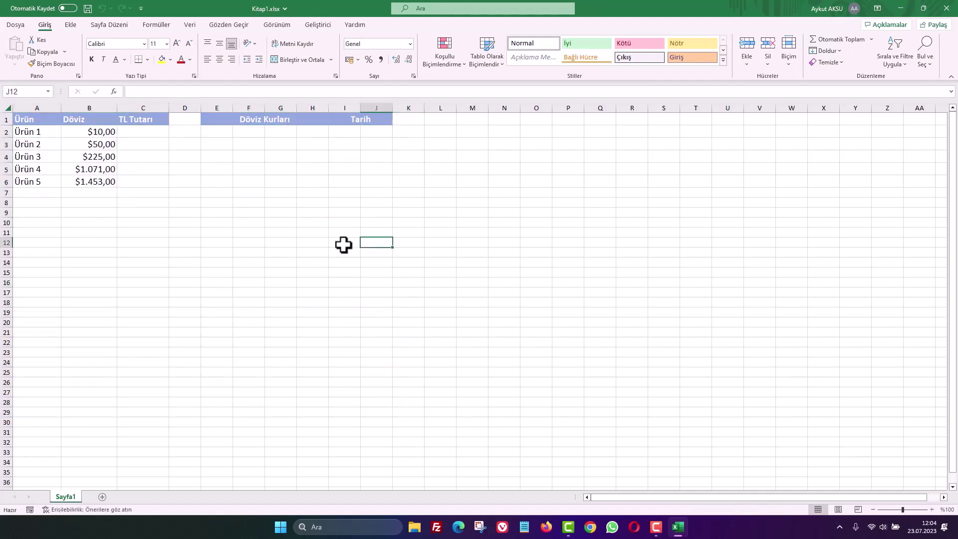
# Highlight the product prices, the reserved exchange-rate area and the empty TL Tutarı cells
pyautogui.click(210, 252)
pyautogui.moveTo(25, 132); pyautogui.dragTo(103, 182)
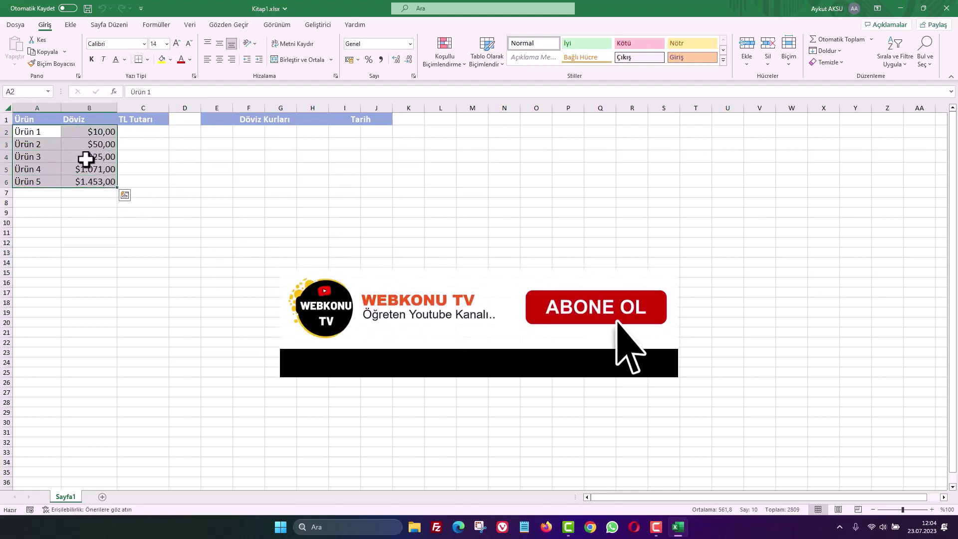
pyautogui.hotkey('ctrl', 'q')
pyautogui.moveTo(217, 132)
pyautogui.mouseDown()
pyautogui.moveTo(361, 191)
pyautogui.moveTo(385, 220)
pyautogui.mouseUp()
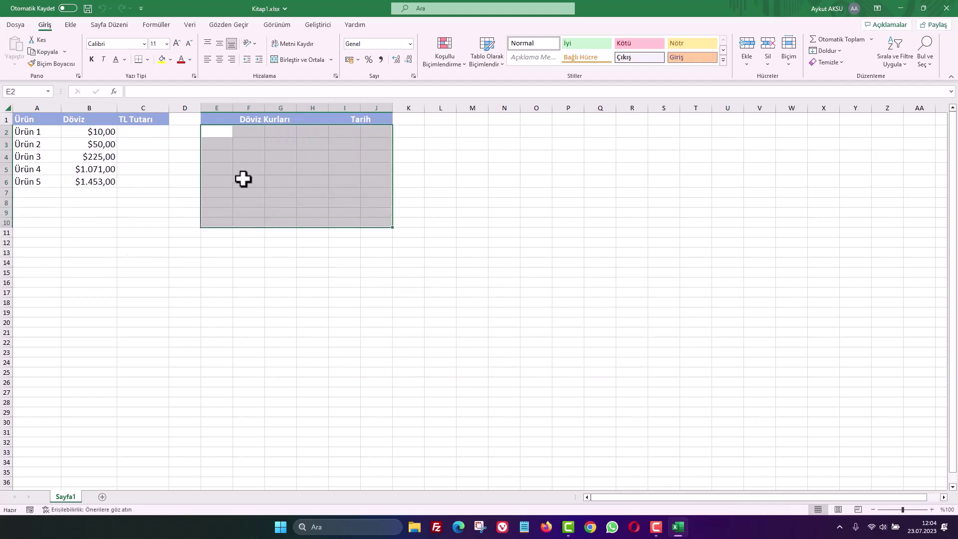
pyautogui.moveTo(144, 131); pyautogui.dragTo(150, 186)
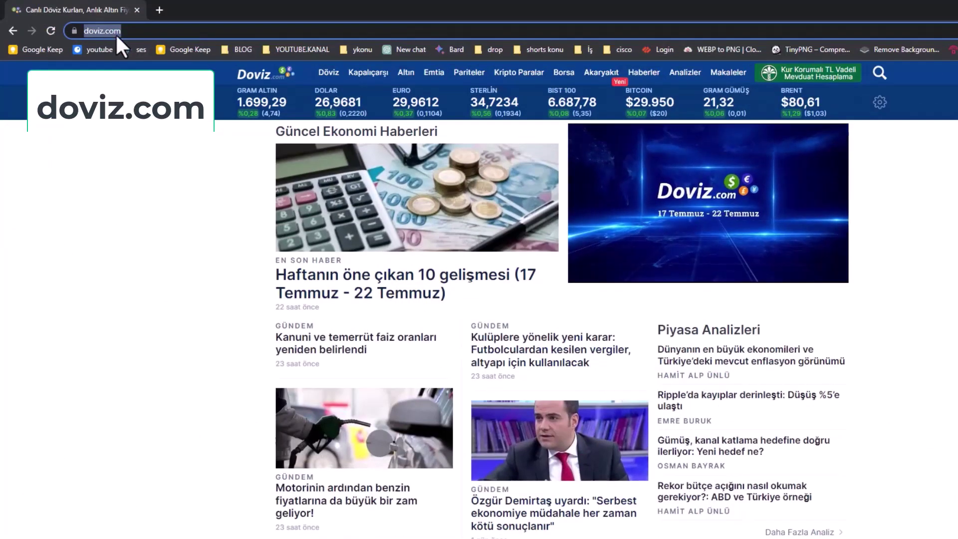
# Open doviz.com's free-market exchange rates page and browse its rate table
pyautogui.click(325, 74)
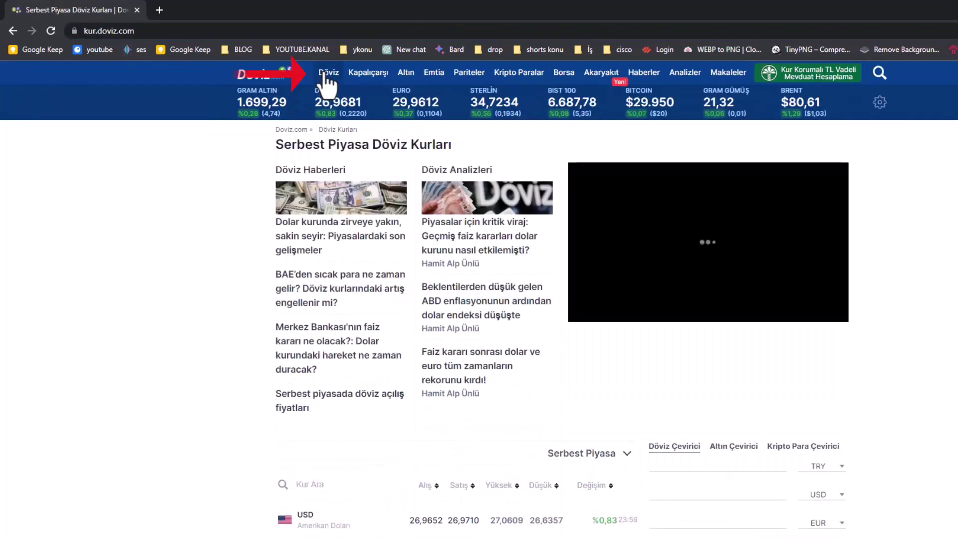
pyautogui.click(168, 34)
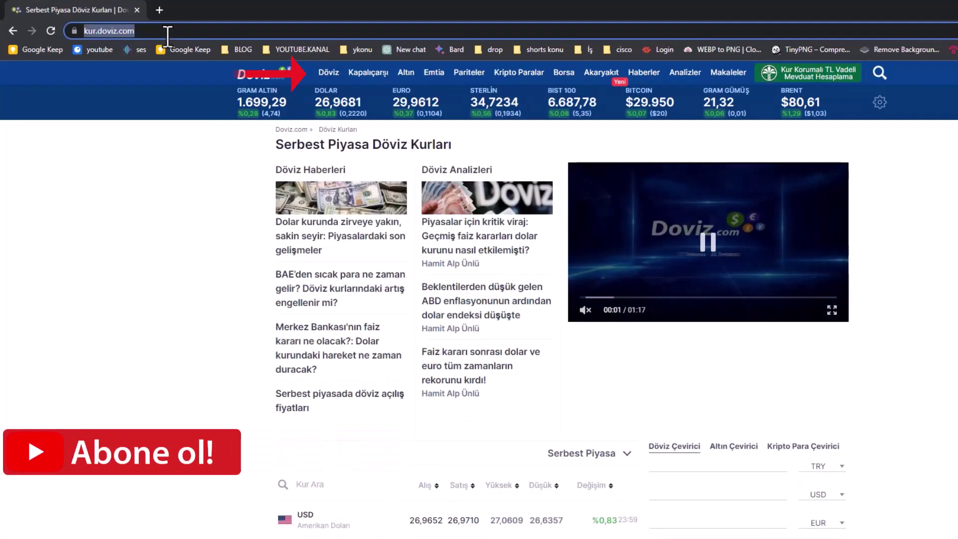
pyautogui.scroll(-5, 784, 346)
pyautogui.scroll(-3, 783, 347)
pyautogui.scroll(-1, 783, 346)
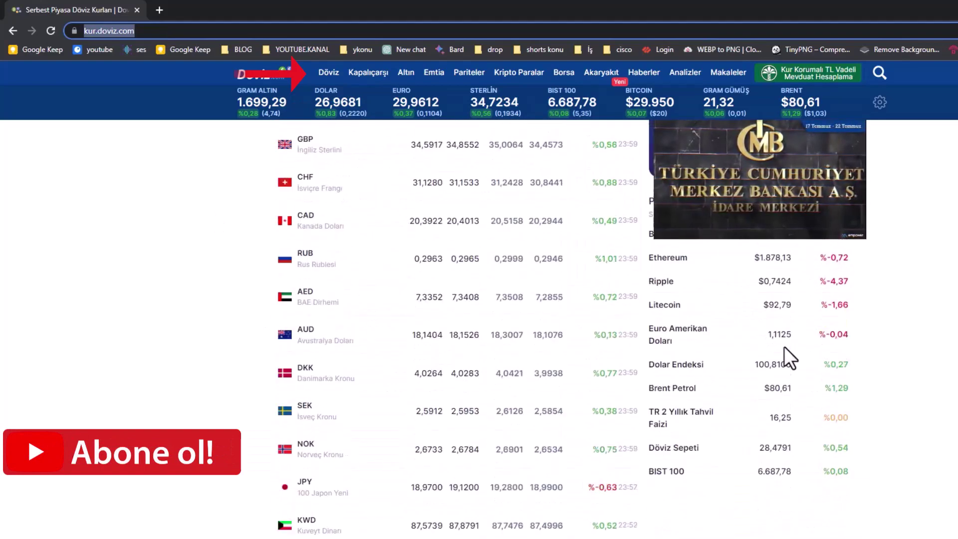
pyautogui.scroll(4, 783, 346)
# Copy the kur.doviz.com page address with Kopyala
pyautogui.scroll(3, 783, 347)
pyautogui.scroll(-4, 783, 347)
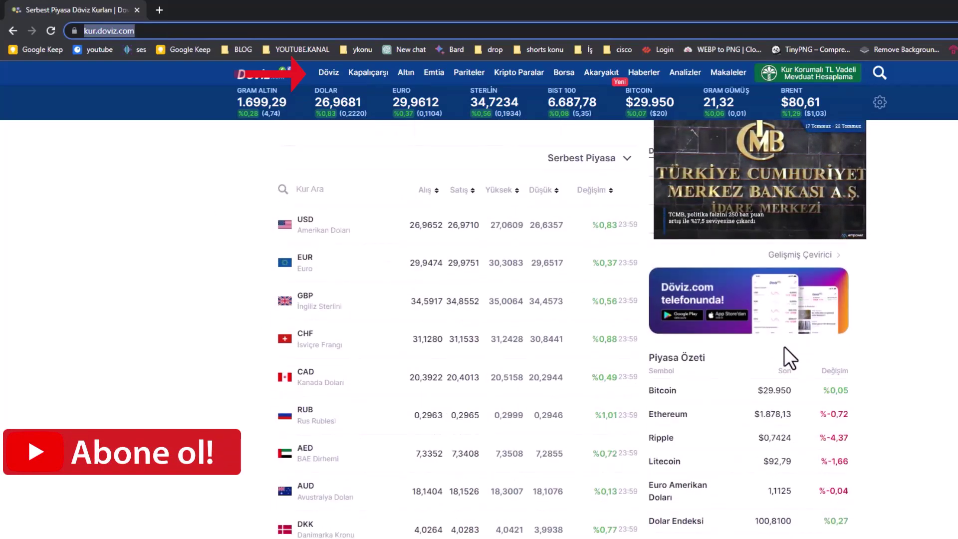
pyautogui.scroll(6, 783, 346)
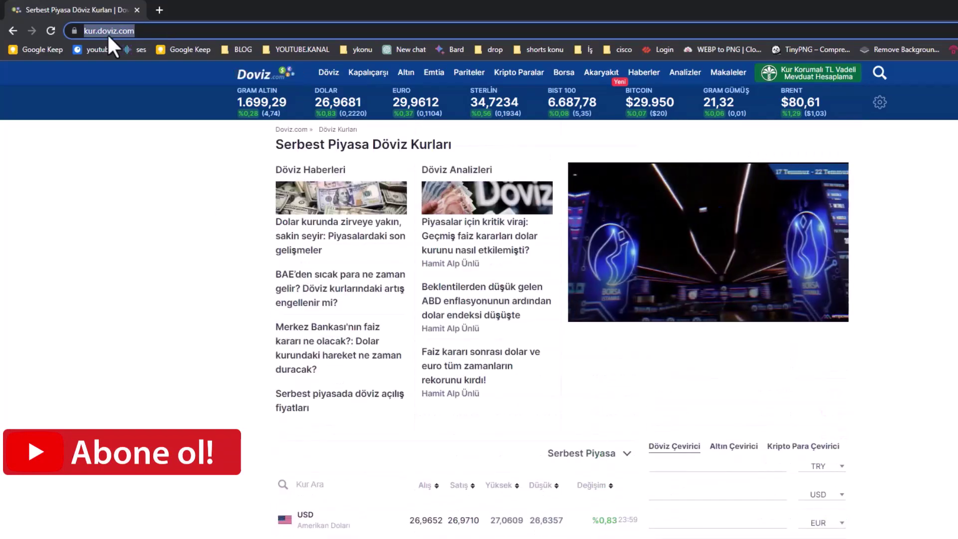
pyautogui.rightClick(124, 32)
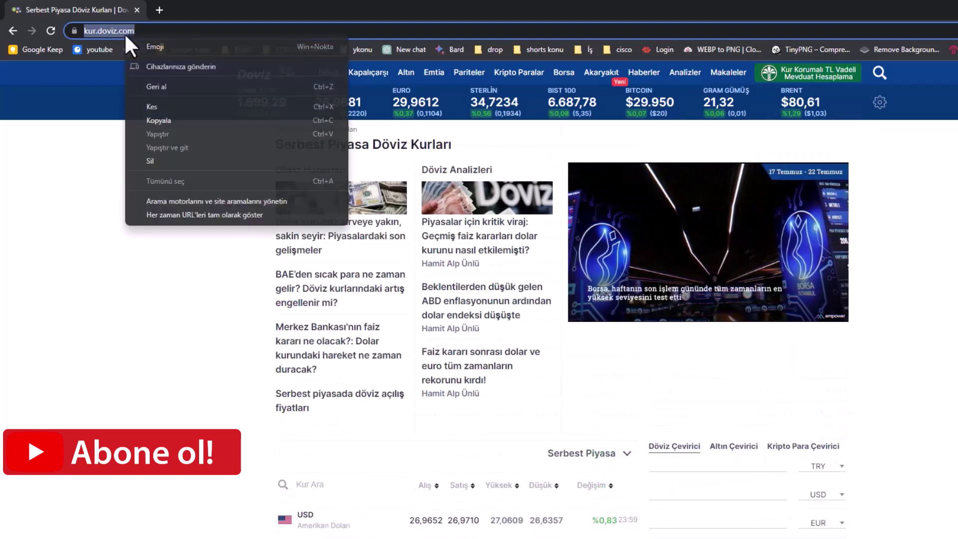
pyautogui.click(195, 120)
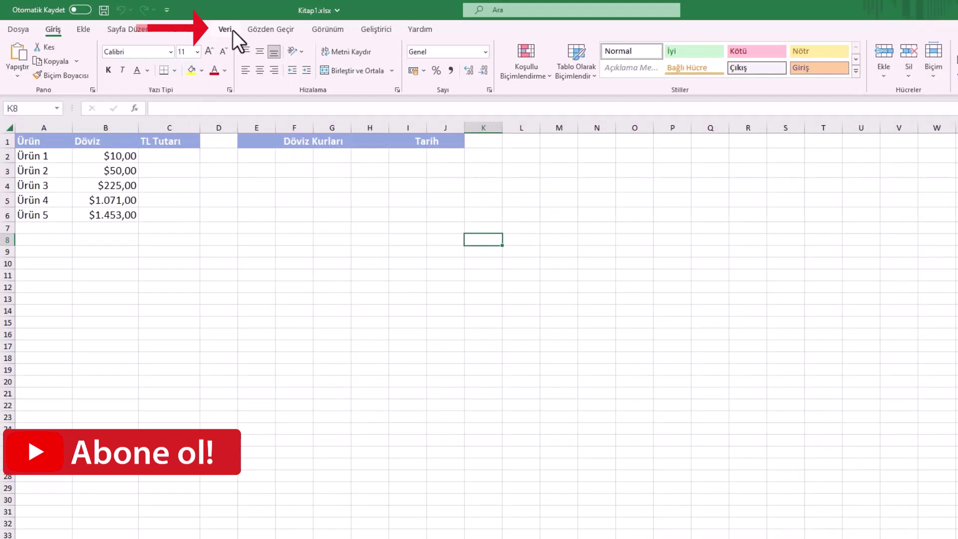
pyautogui.click(233, 30)
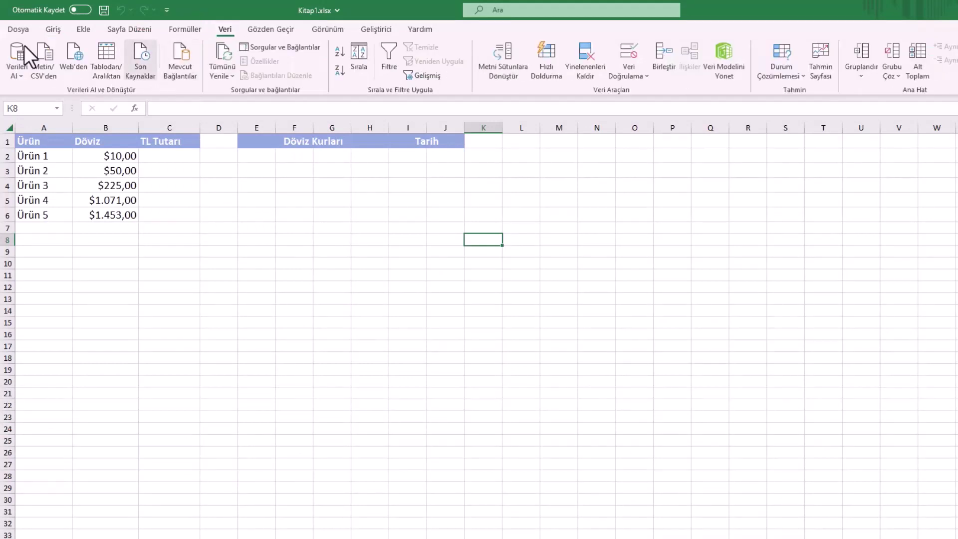
pyautogui.click(20, 71)
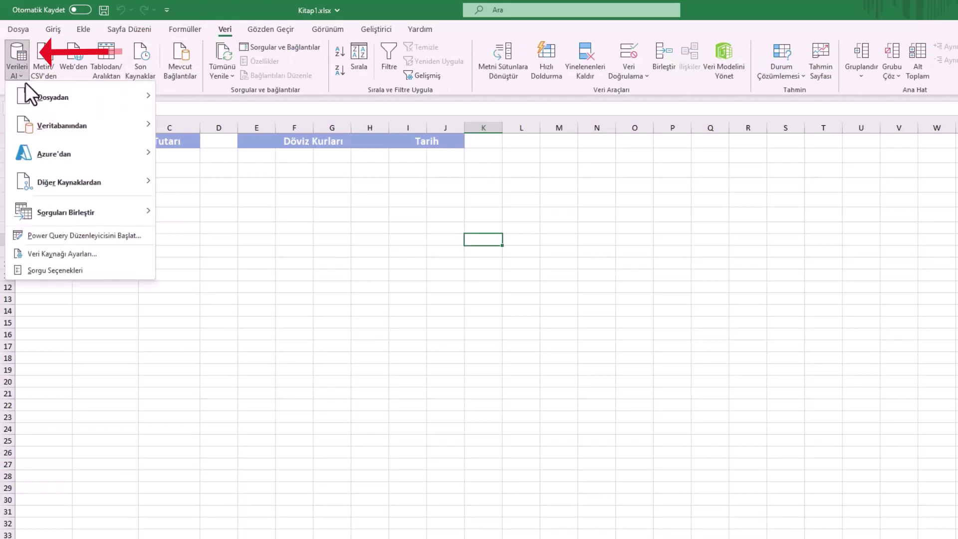
pyautogui.moveTo(69, 182)
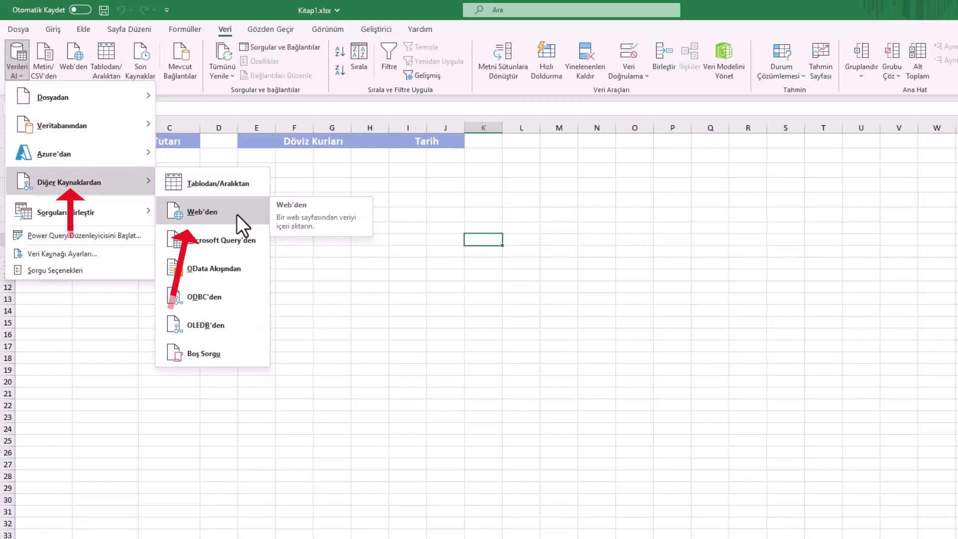
pyautogui.click(237, 214)
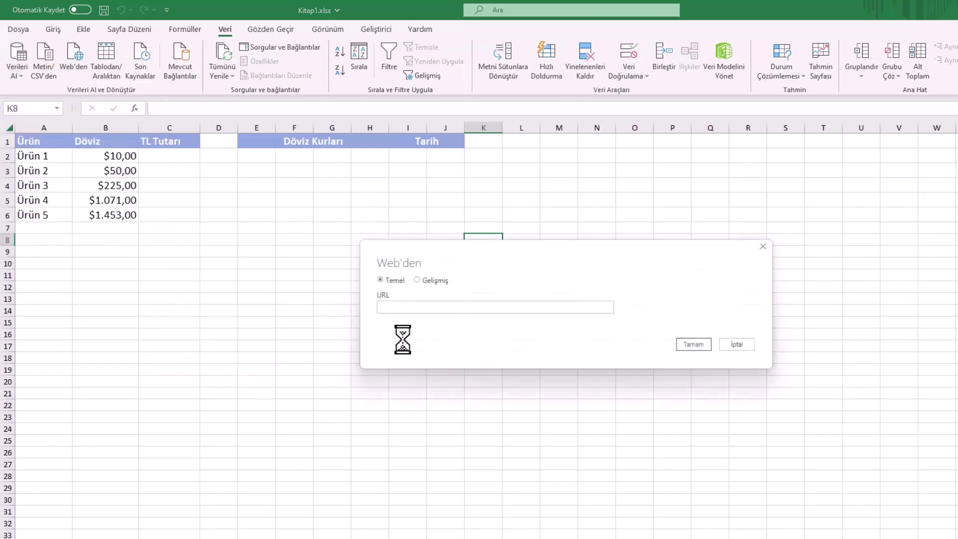
pyautogui.write('https://kur.doviz.com/')
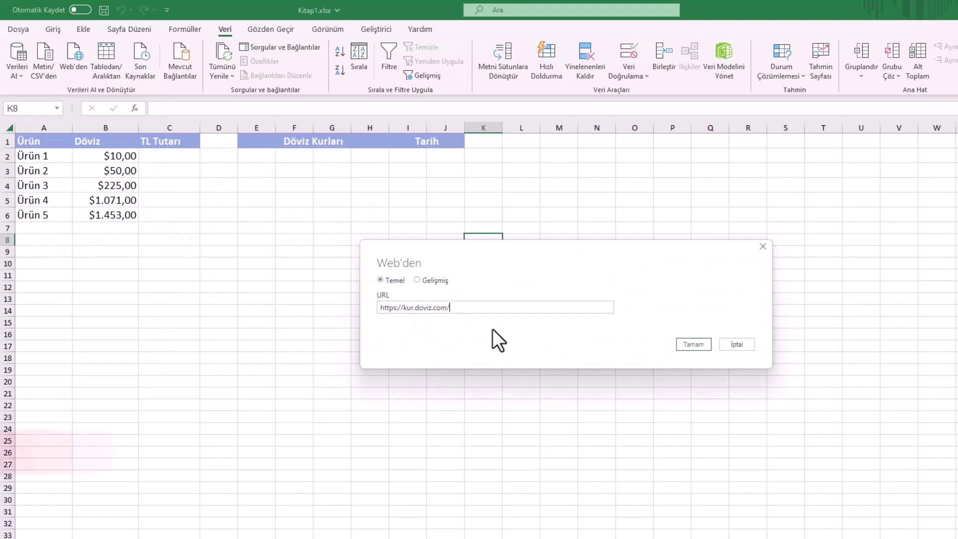
pyautogui.click(707, 347)
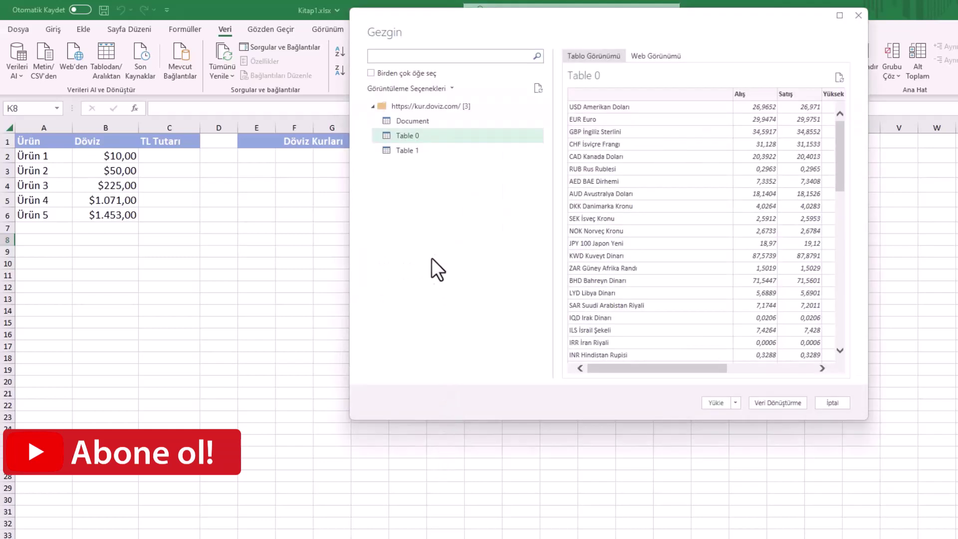
# Compare the Table 0 and Table 1 previews, choose Table 0, and show the Yükle choices
pyautogui.click(405, 151)
pyautogui.click(405, 136)
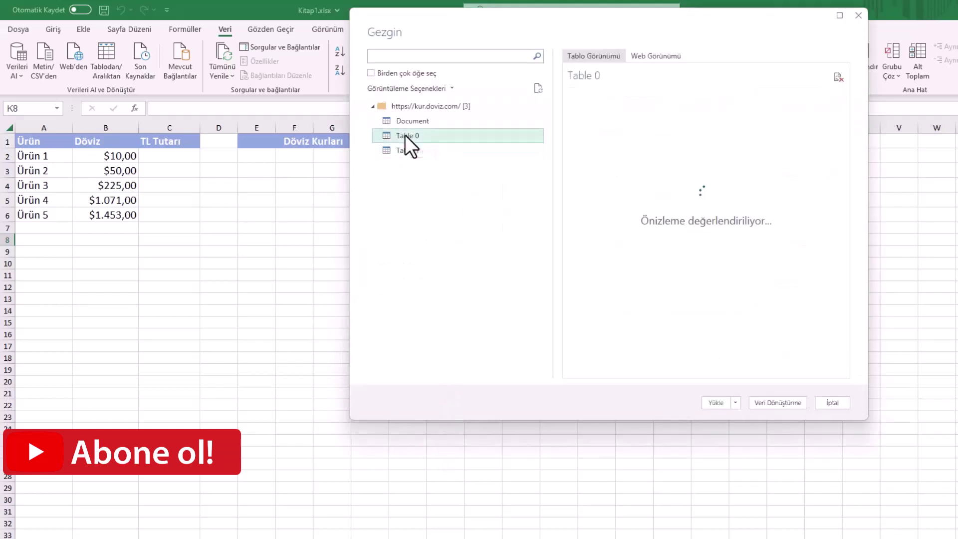
pyautogui.click(403, 150)
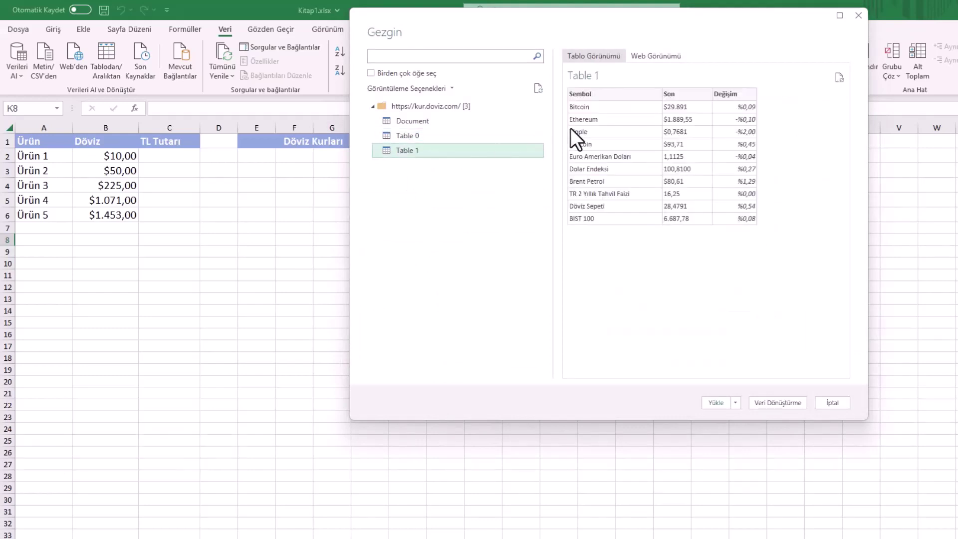
pyautogui.click(390, 137)
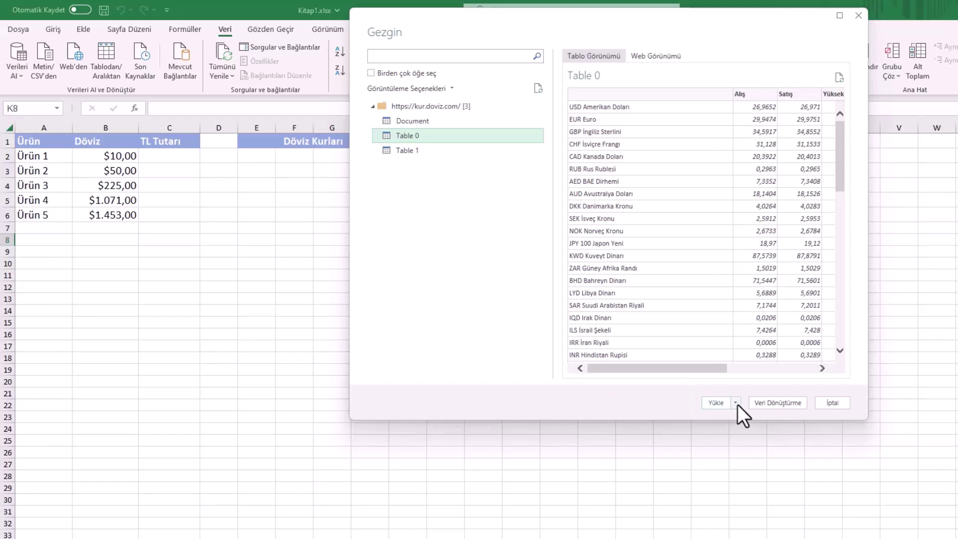
pyautogui.click(737, 403)
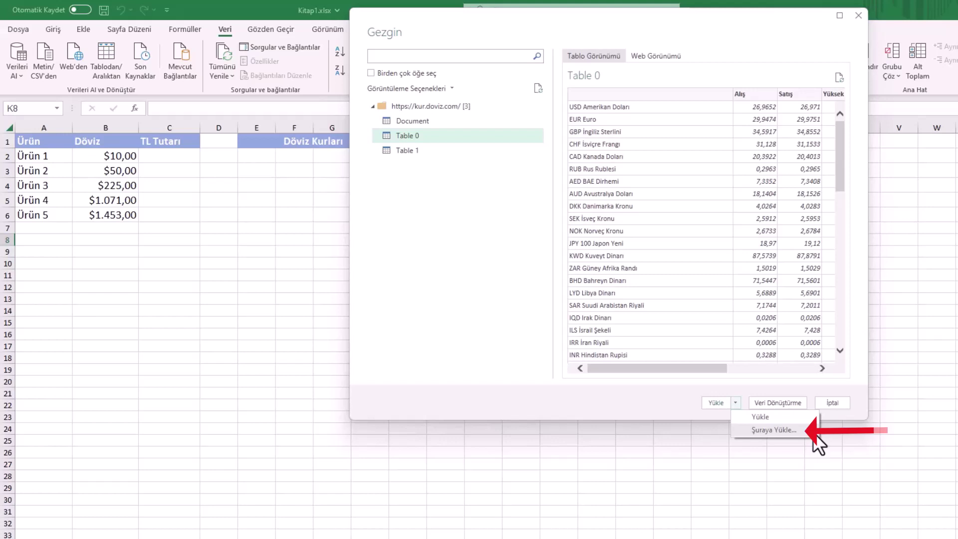
# Load the rates table into the existing worksheet starting at cell E2
pyautogui.click(793, 430)
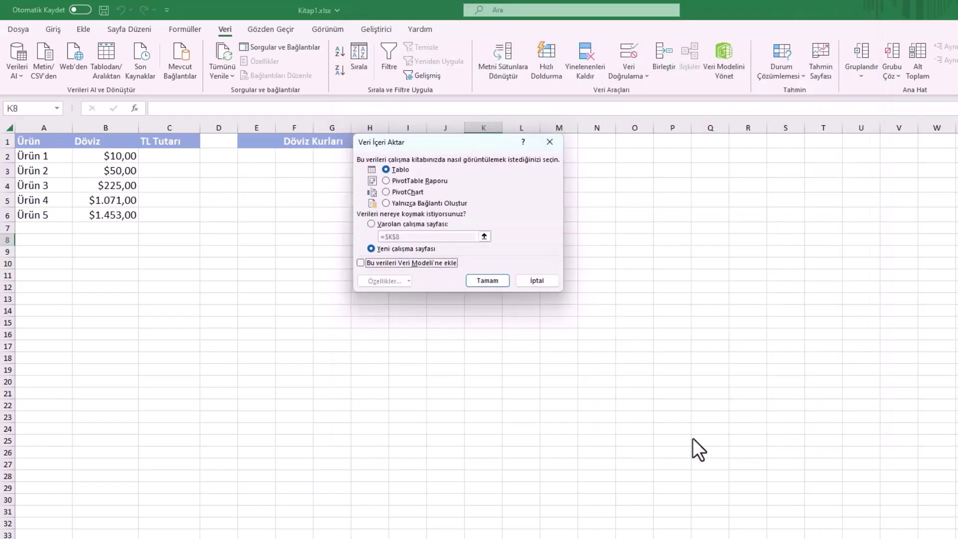
pyautogui.click(385, 224)
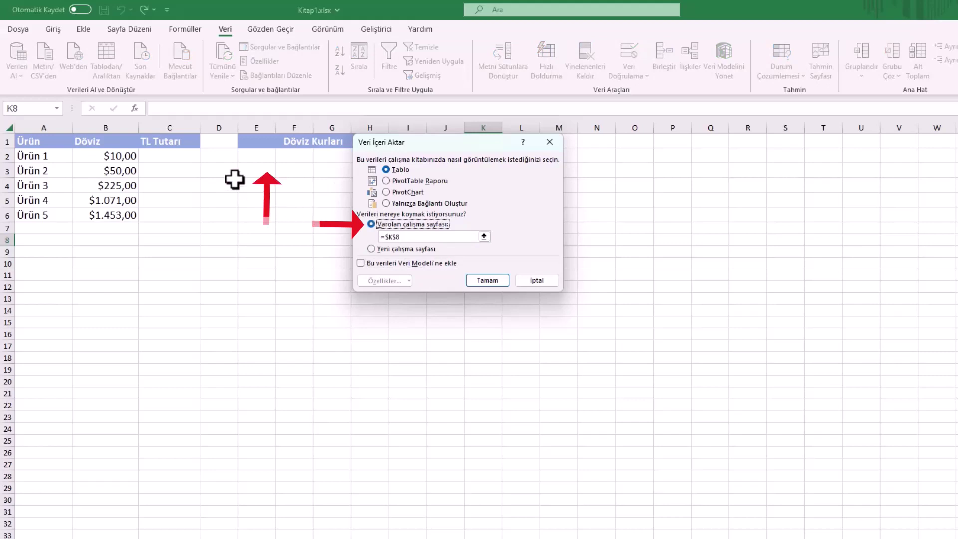
pyautogui.click(248, 157)
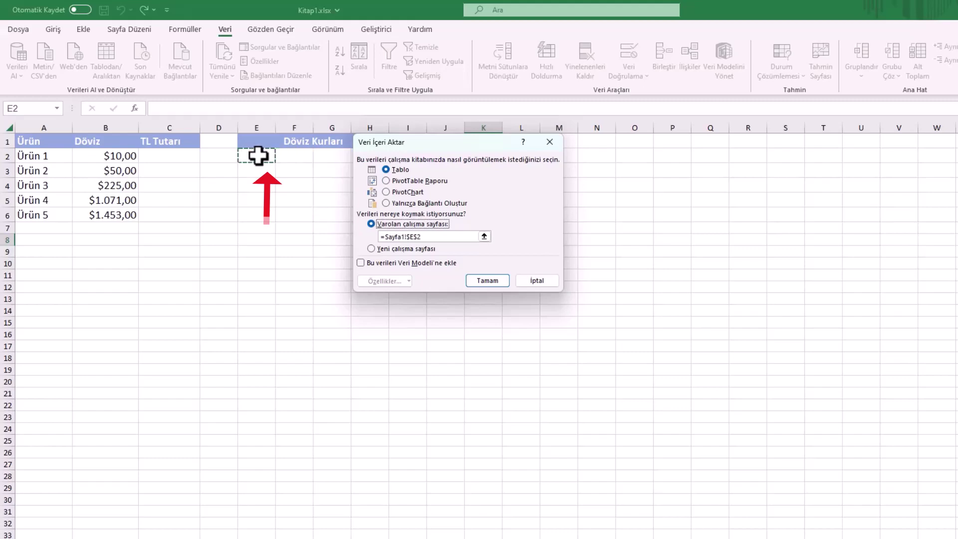
pyautogui.click(498, 283)
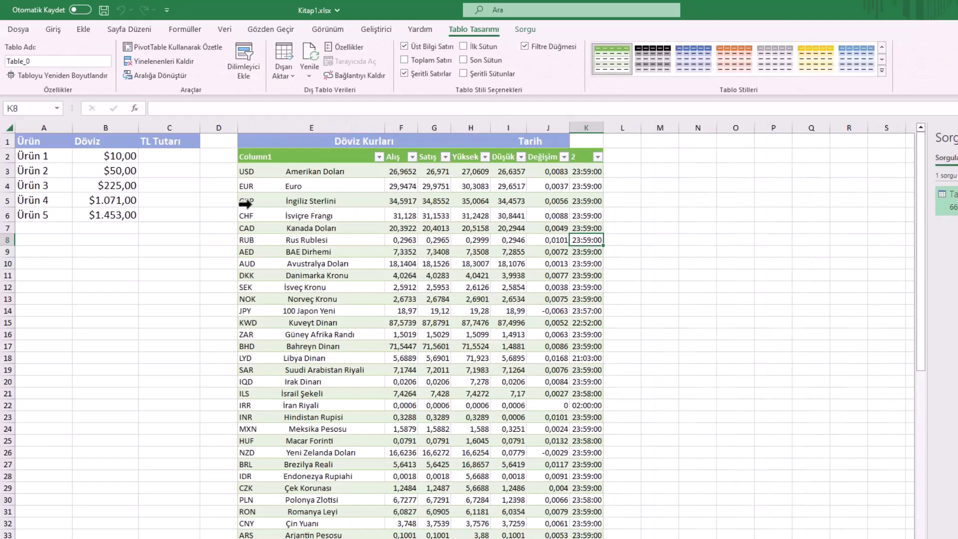
# Delete the GBP-and-below currency rows from the rates table
pyautogui.scroll(-5, 278, 302)
pyautogui.scroll(4, 278, 302)
pyautogui.scroll(2, 269, 280)
pyautogui.moveTo(245, 199); pyautogui.dragTo(534, 454)
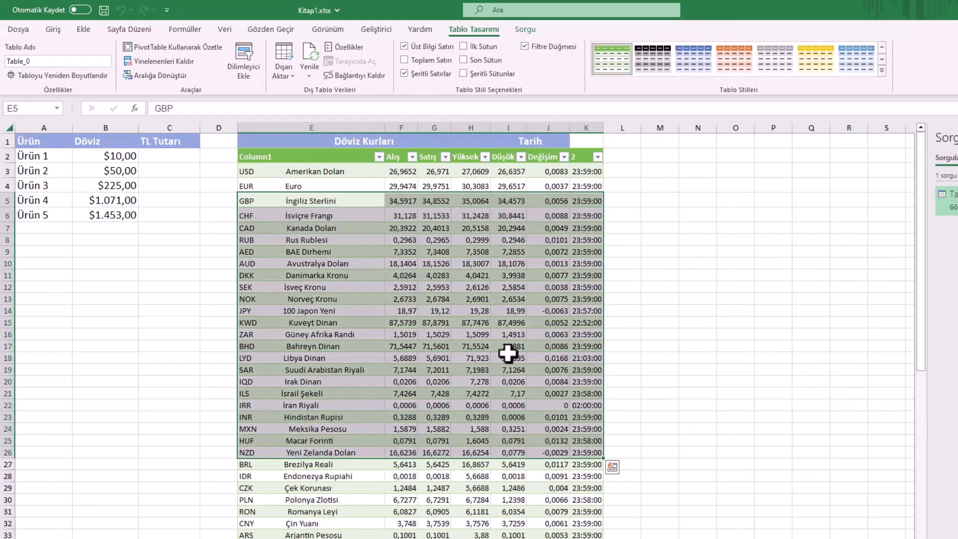
pyautogui.rightClick(489, 298)
pyautogui.moveTo(554, 392)
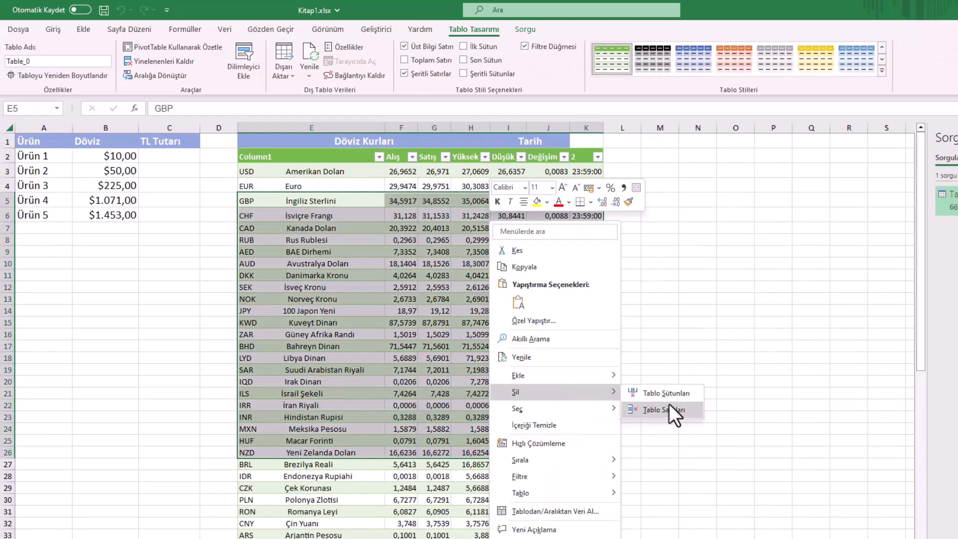
pyautogui.click(670, 405)
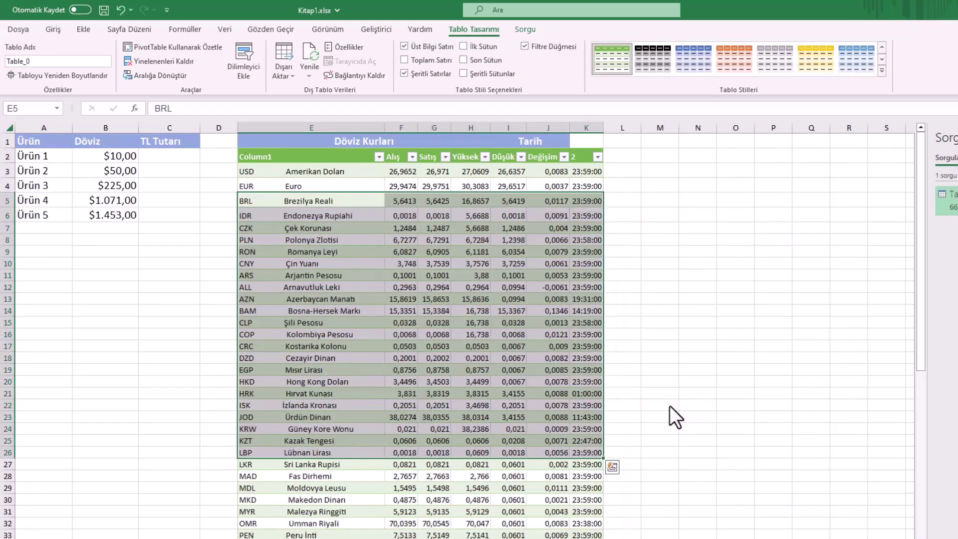
pyautogui.rightClick(379, 278)
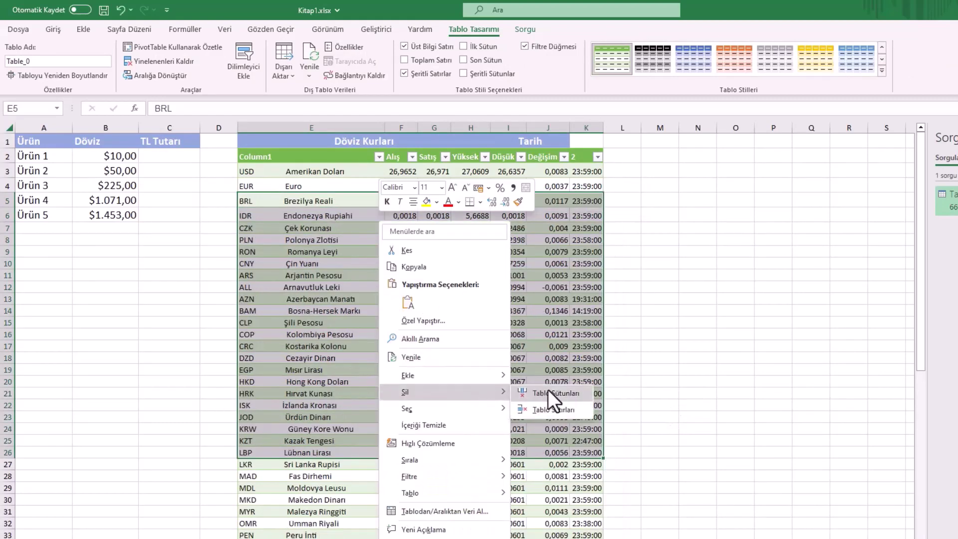
pyautogui.click(561, 411)
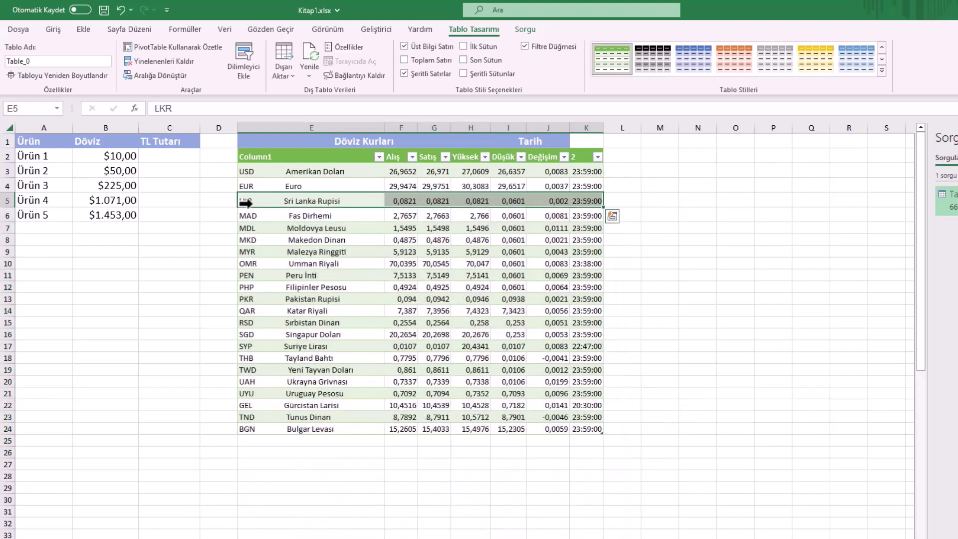
# Delete the remaining unwanted rows so only USD and EUR stay, then select the table
pyautogui.moveTo(241, 201); pyautogui.dragTo(459, 305)
pyautogui.rightClick(459, 306)
pyautogui.moveTo(524, 391)
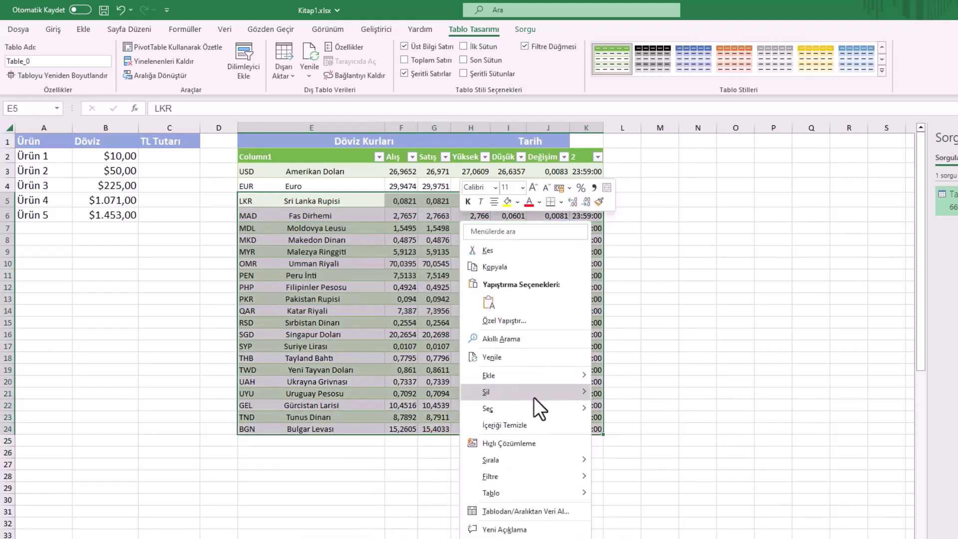
pyautogui.click(645, 411)
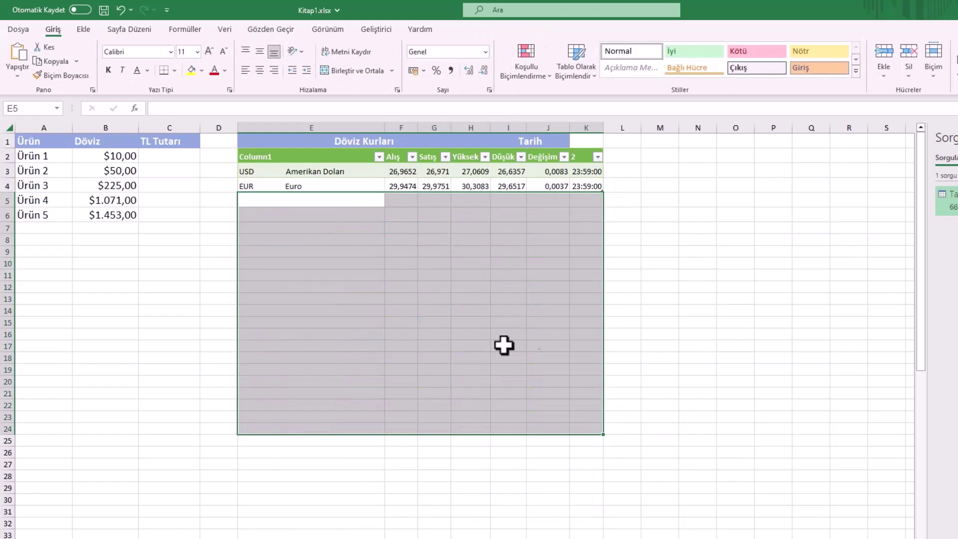
pyautogui.click(401, 251)
pyautogui.click(238, 152)
pyautogui.click(244, 153)
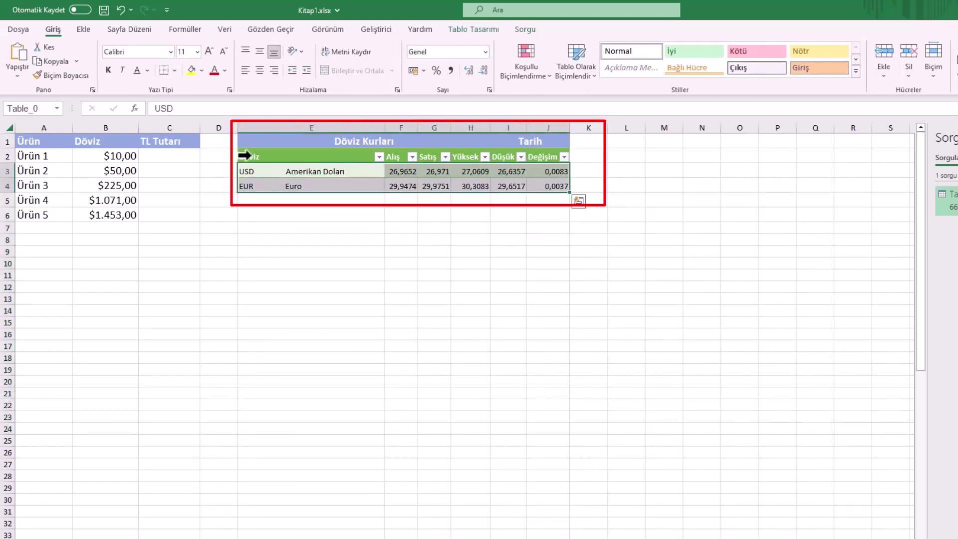
pyautogui.moveTo(261, 157); pyautogui.dragTo(489, 184)
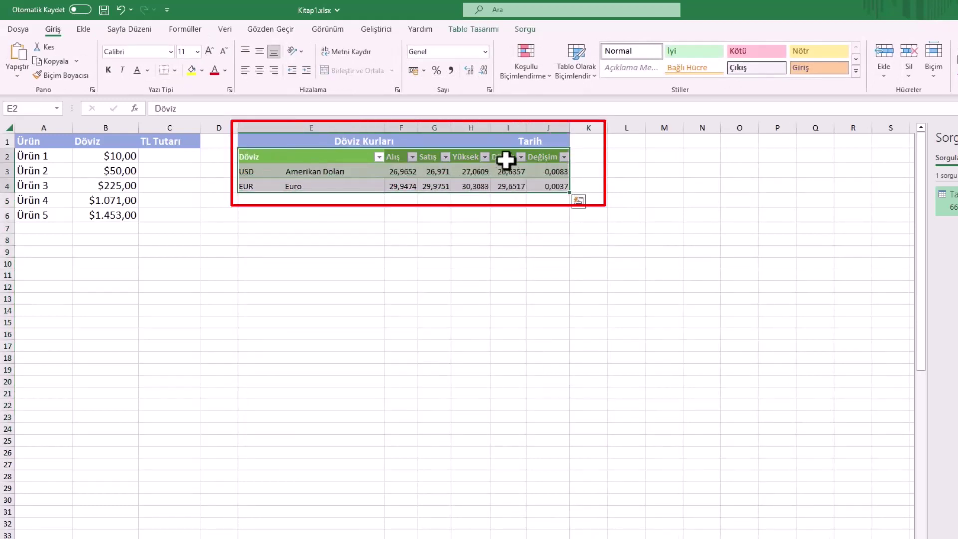
pyautogui.hotkey('ctrl', 'q')
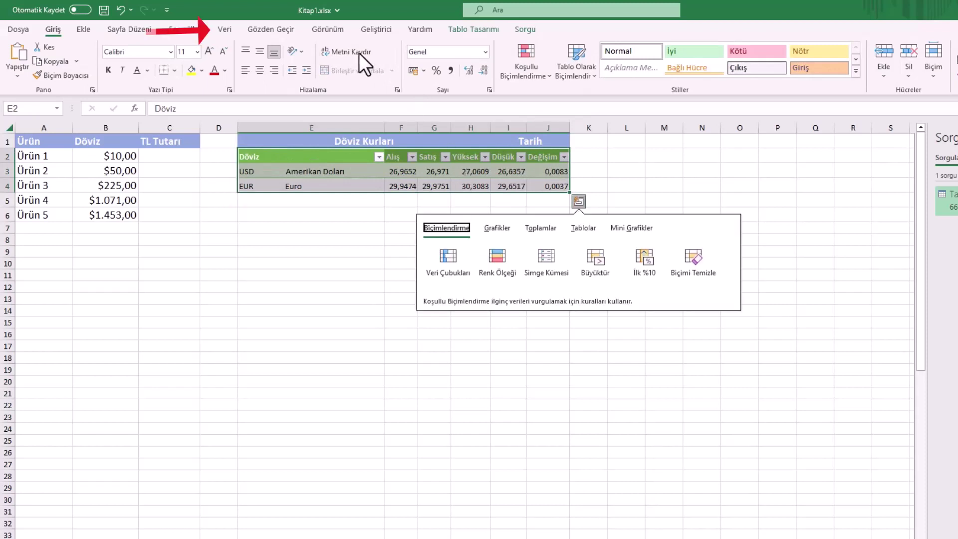
# In Bağlantı Özellikleri, refresh the query on file open and every 5 minutes
pyautogui.click(225, 29)
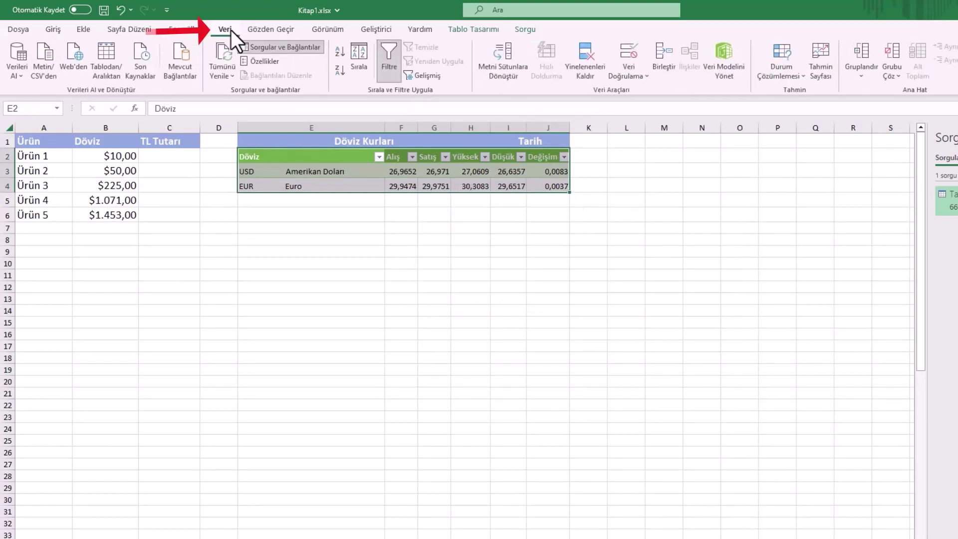
pyautogui.click(229, 71)
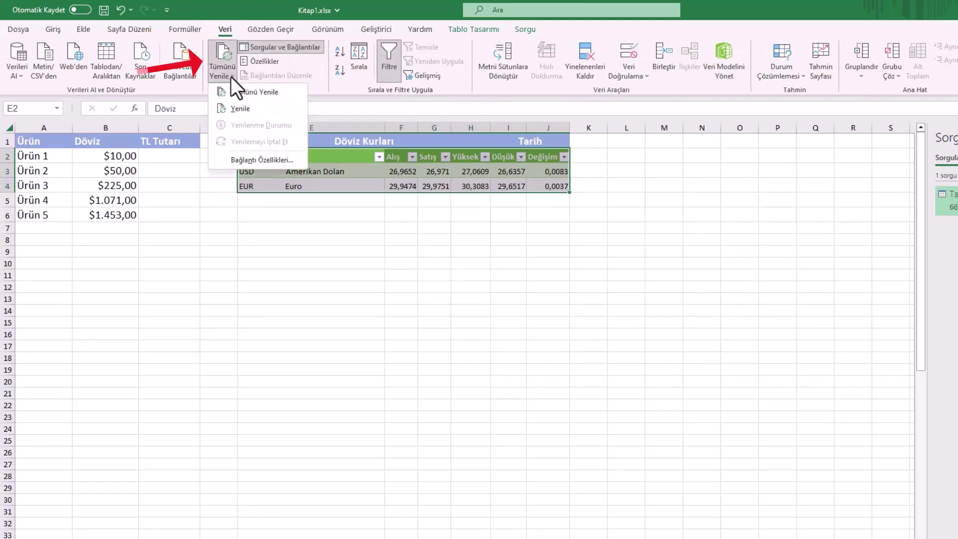
pyautogui.click(298, 160)
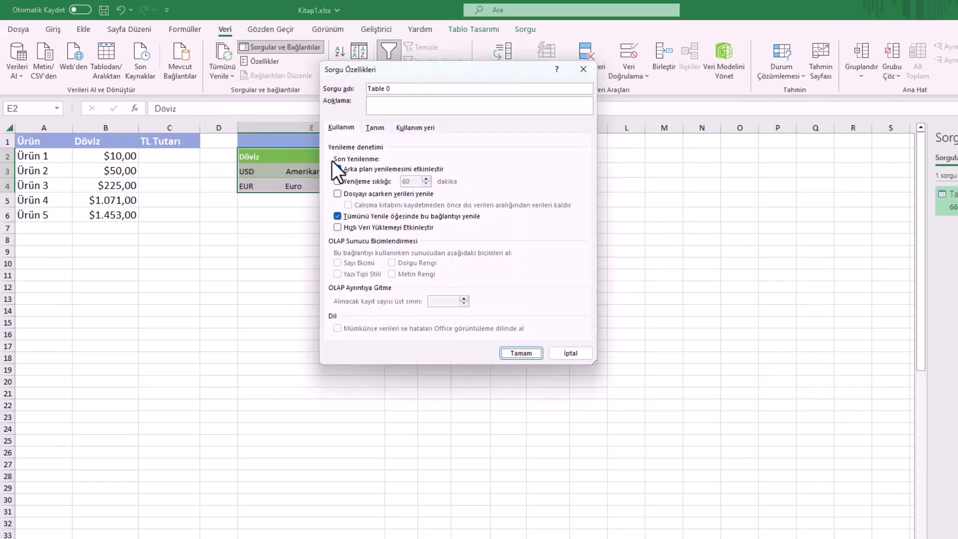
pyautogui.click(337, 194)
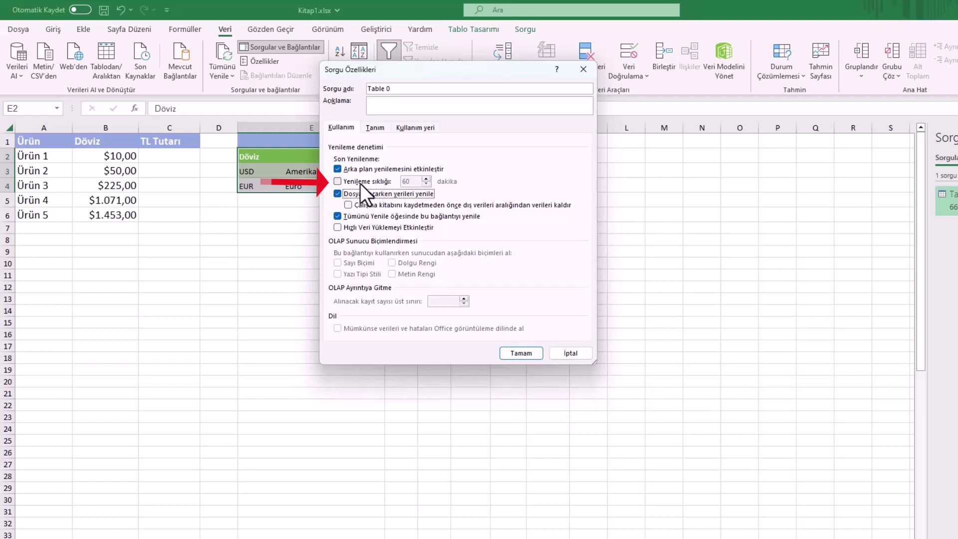
pyautogui.click(338, 182)
pyautogui.doubleClick(406, 182)
pyautogui.write('5')
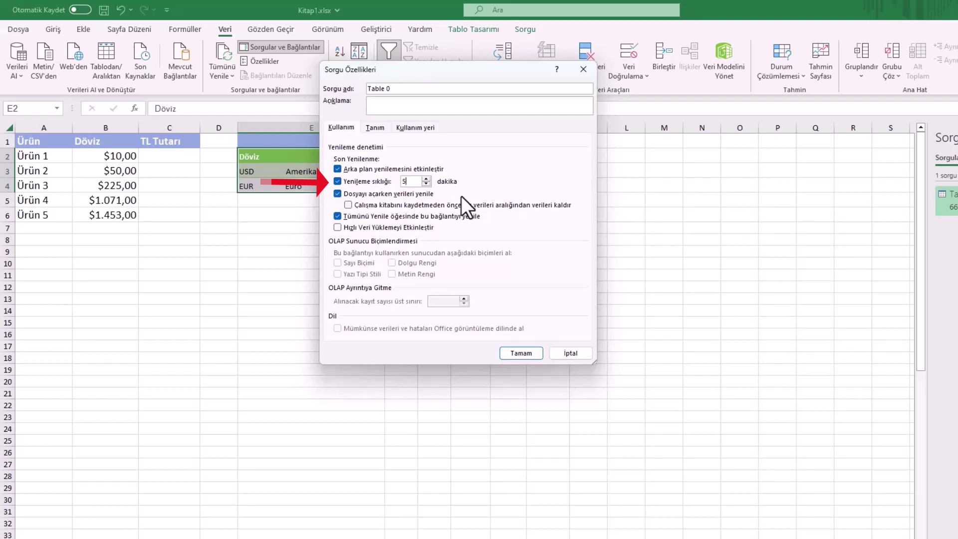
pyautogui.click(535, 352)
# Enter =ÇARPIM(B2;F3) in C2 to convert Ürün 1's $10,00 to ₺269,65
pyautogui.click(349, 334)
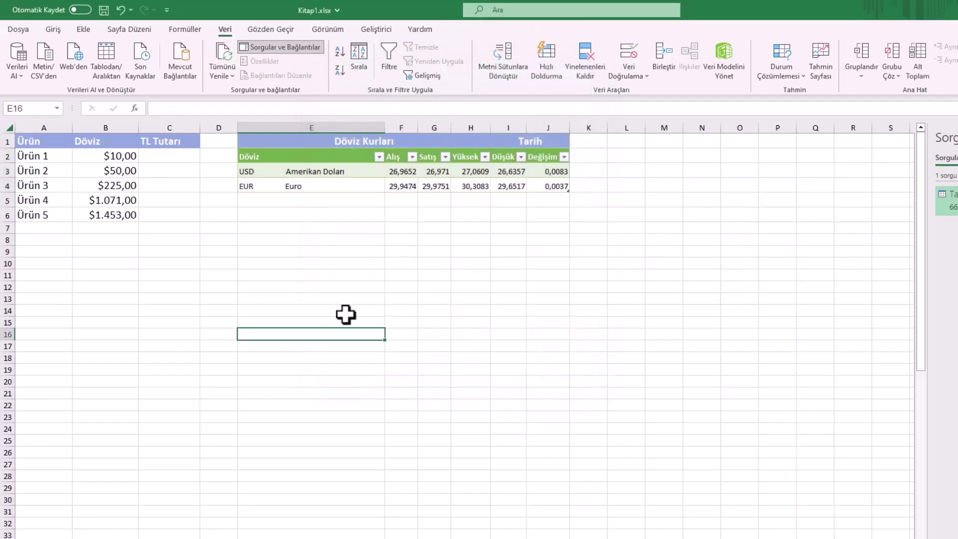
pyautogui.moveTo(267, 171); pyautogui.dragTo(576, 195)
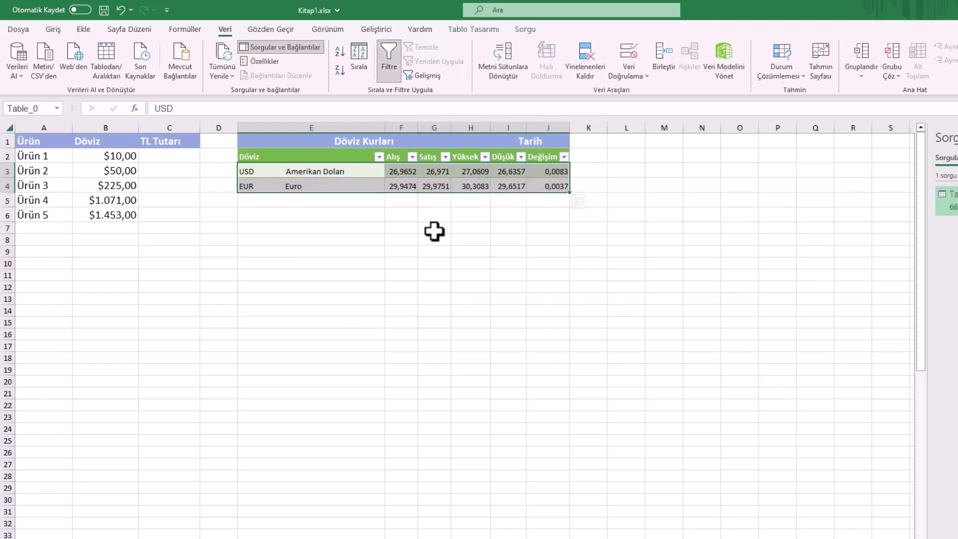
pyautogui.click(394, 254)
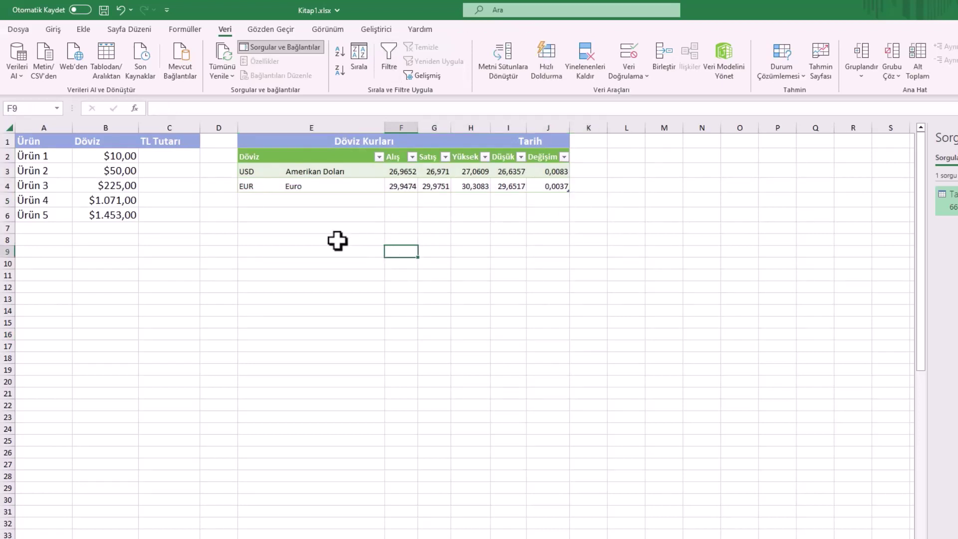
pyautogui.click(160, 153)
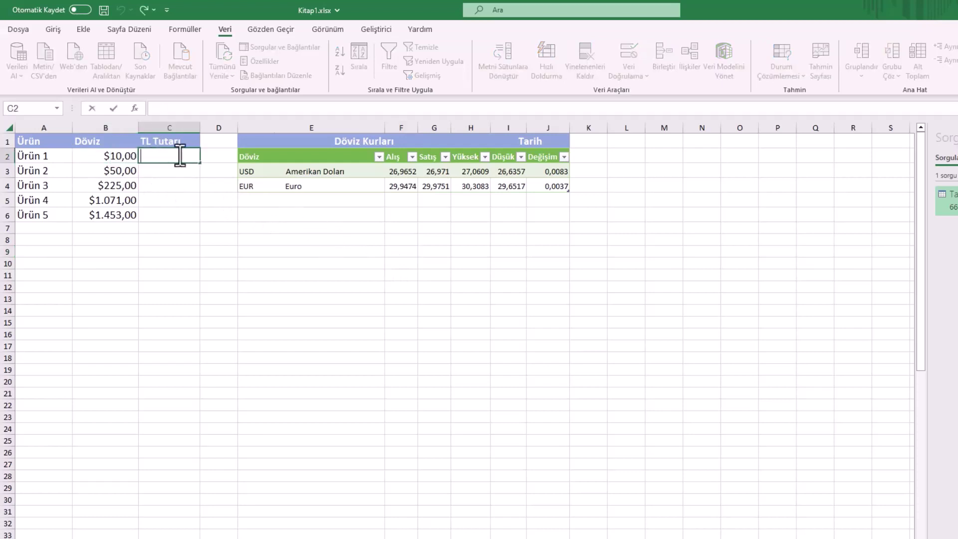
pyautogui.write('=ça')
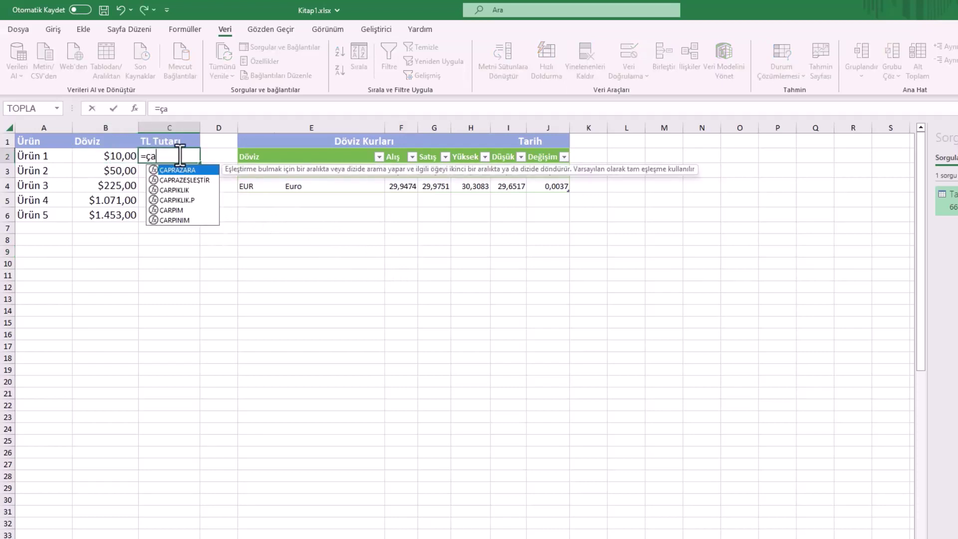
pyautogui.write('r')
pyautogui.click(181, 188)
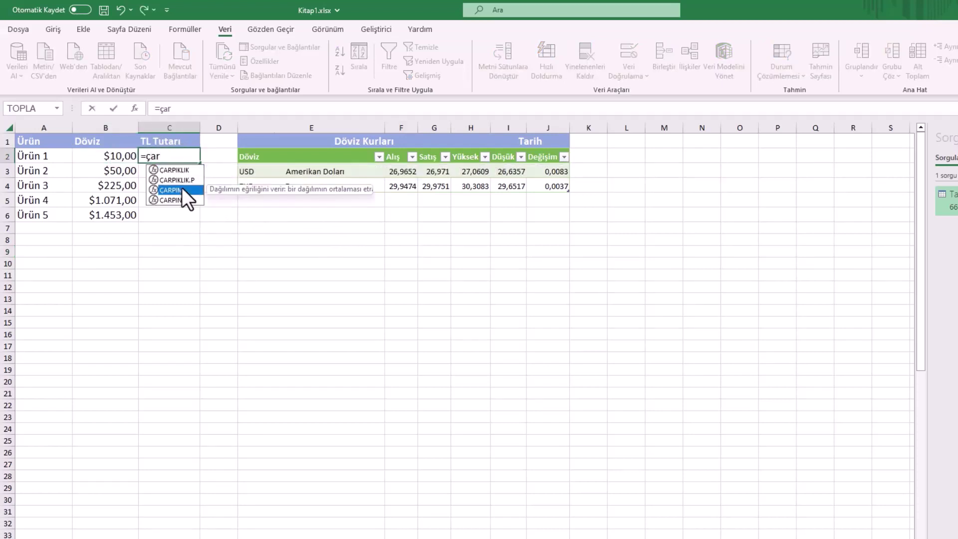
pyautogui.doubleClick(182, 188)
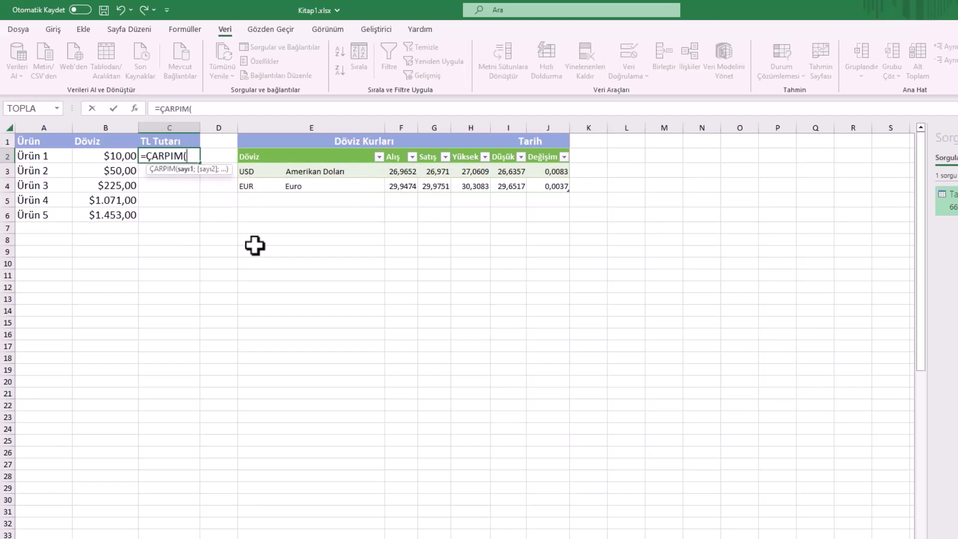
pyautogui.click(120, 157)
pyautogui.write(';')
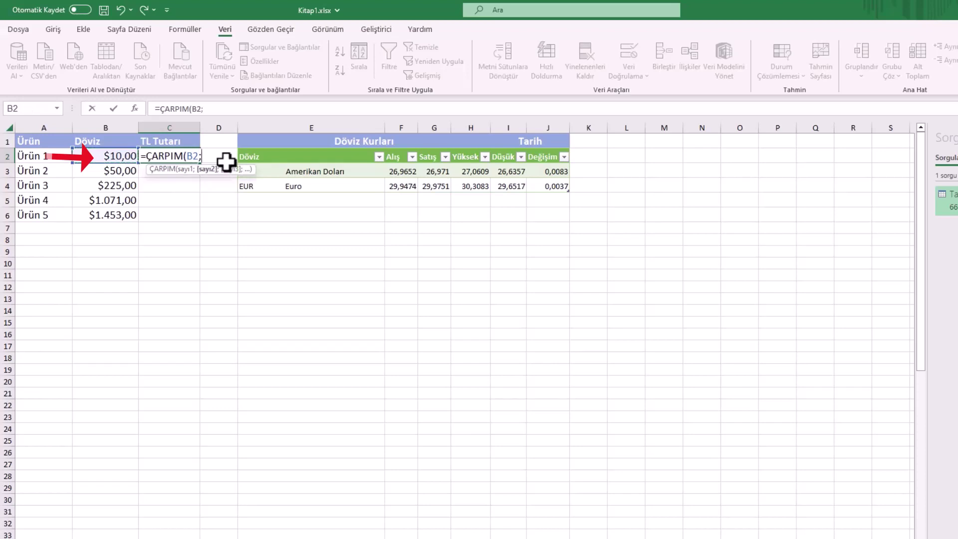
pyautogui.click(406, 173)
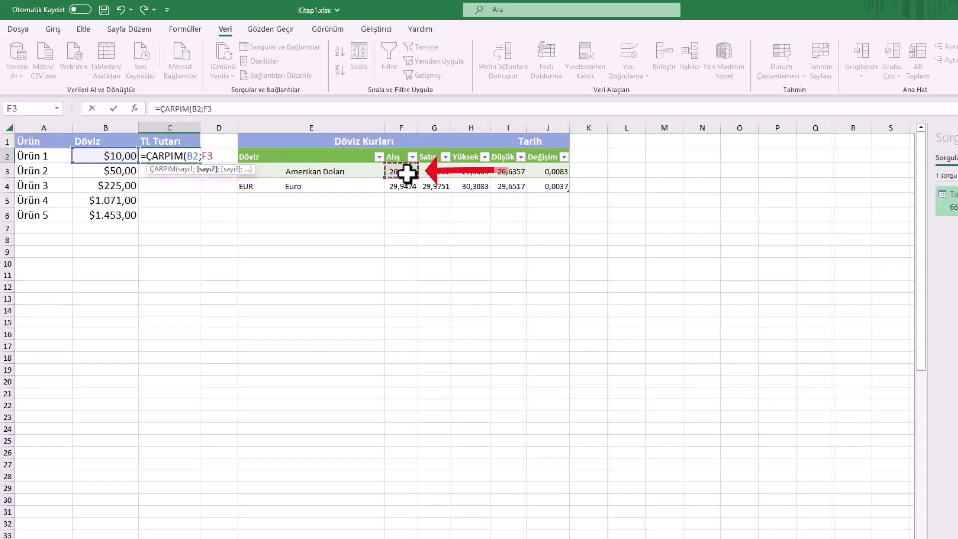
pyautogui.write(')')
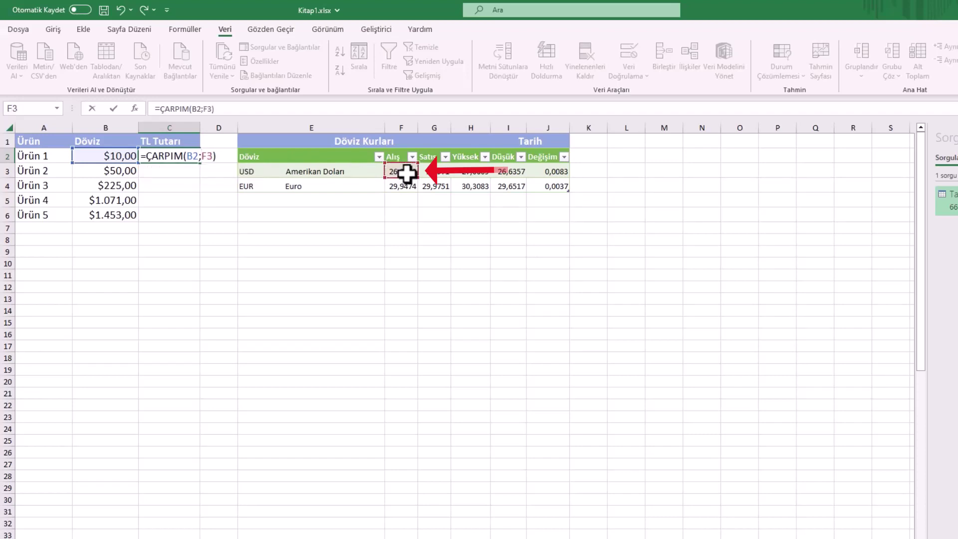
pyautogui.press('Return')
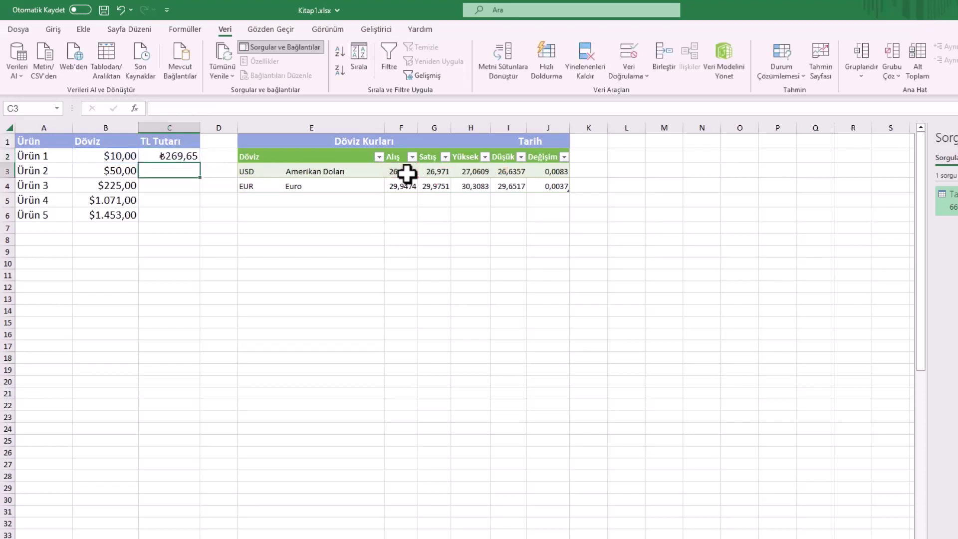
# Fill C2's formula down to C6 for all five products
pyautogui.click(172, 156)
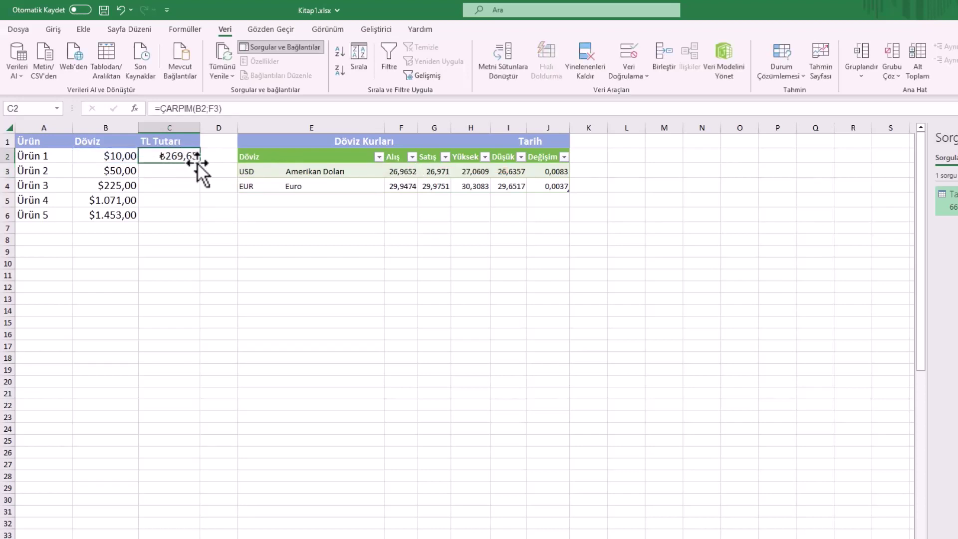
pyautogui.doubleClick(200, 163)
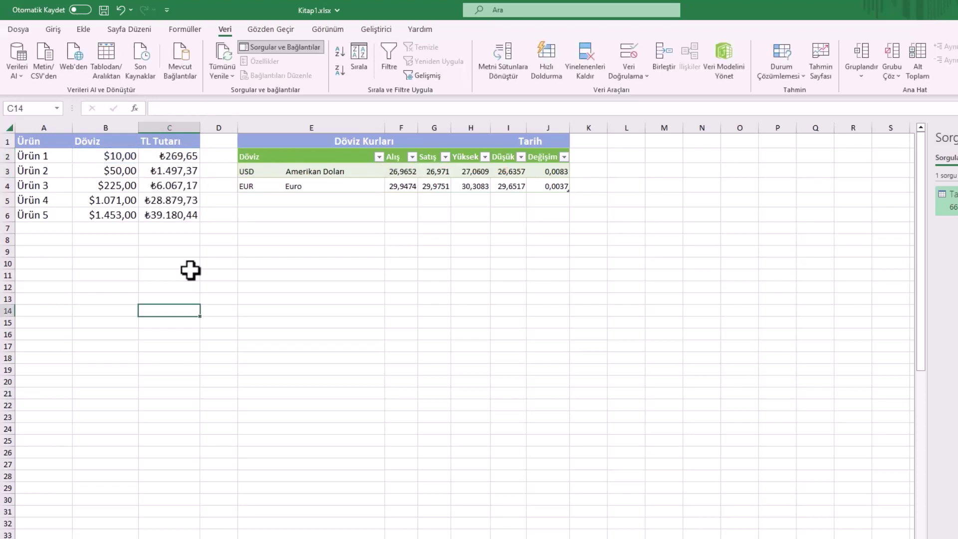
pyautogui.click(172, 156)
pyautogui.moveTo(172, 156); pyautogui.dragTo(170, 214)
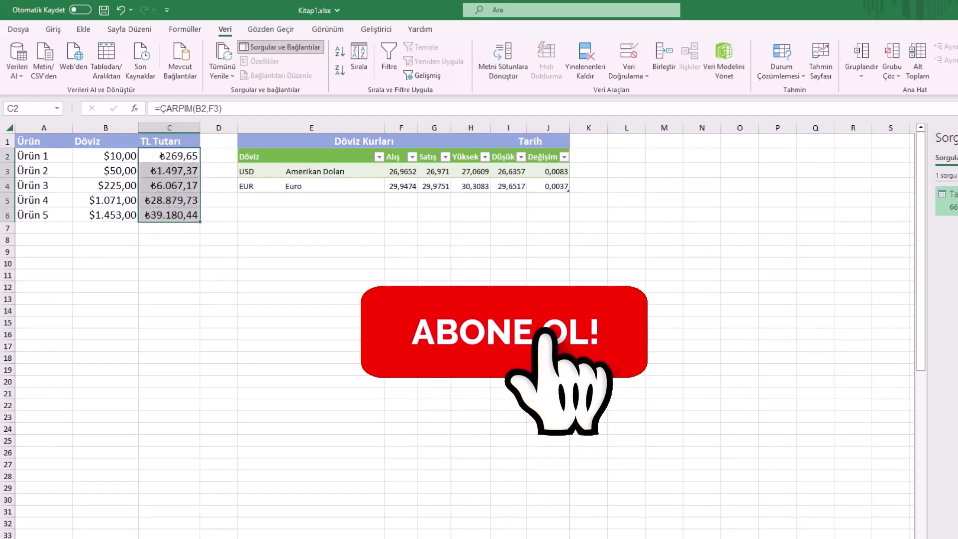
# Check the formulas in C3 through C6 against the USD rate row
pyautogui.click(188, 214)
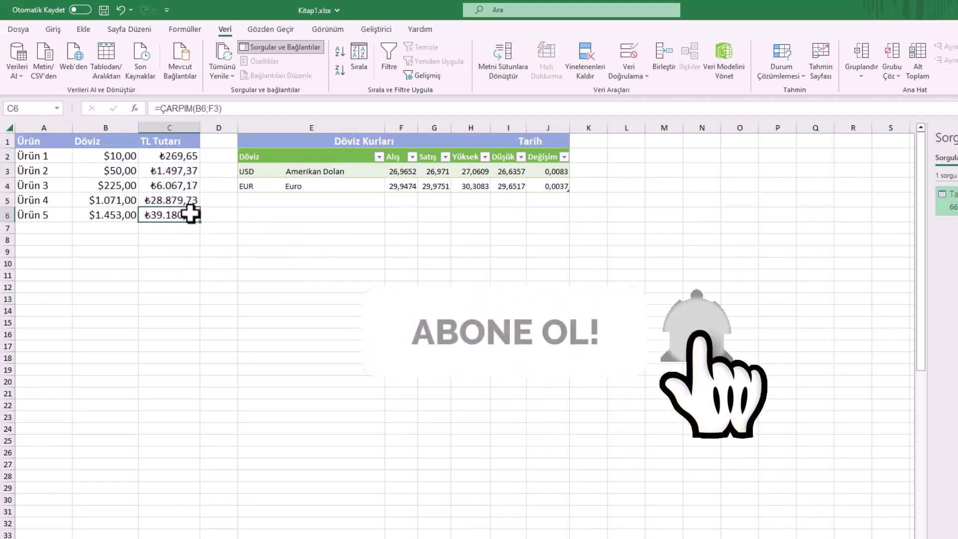
pyautogui.click(181, 200)
pyautogui.click(178, 186)
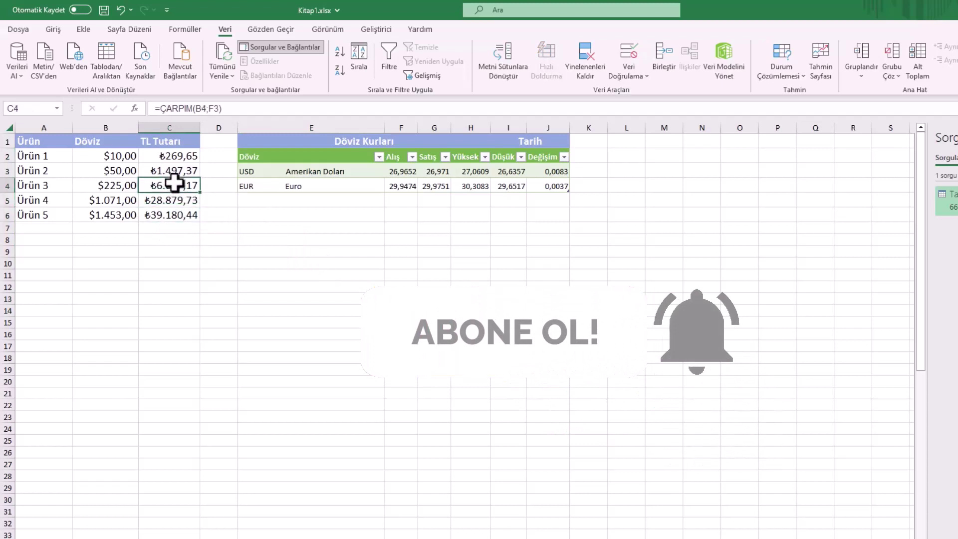
pyautogui.click(177, 169)
pyautogui.click(189, 199)
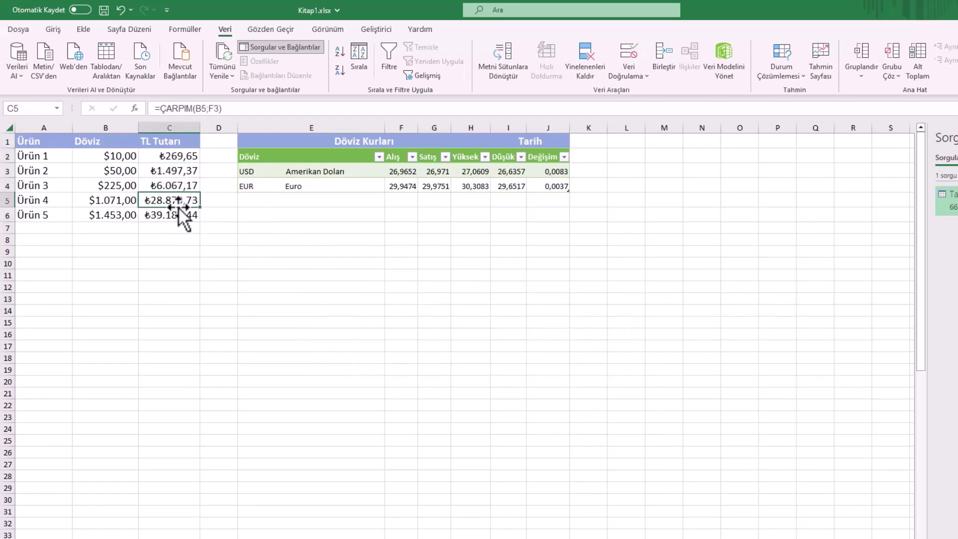
pyautogui.click(185, 216)
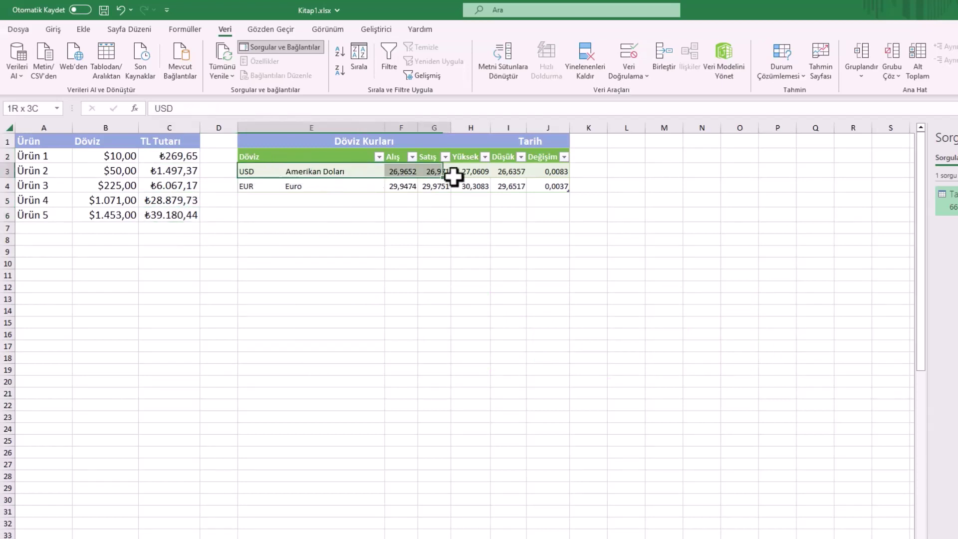
pyautogui.moveTo(269, 166); pyautogui.dragTo(560, 183)
pyautogui.click(522, 253)
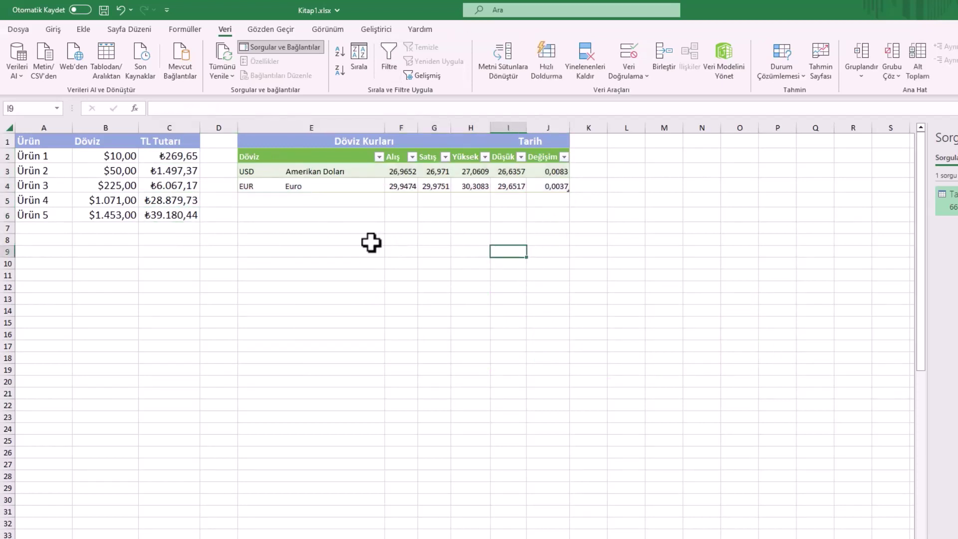